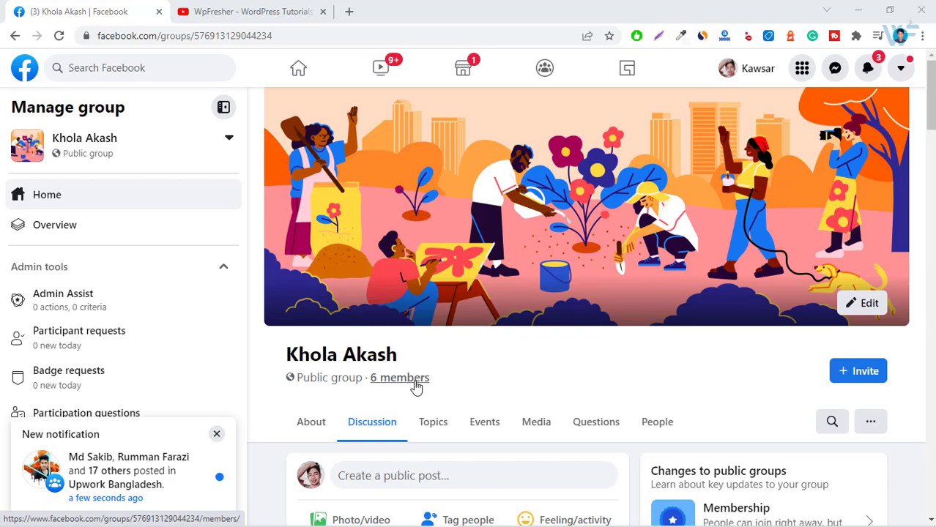
Step: Block the first member from Khola Akash, deleting their recent activity and blocking future profiles
left_click(656, 433)
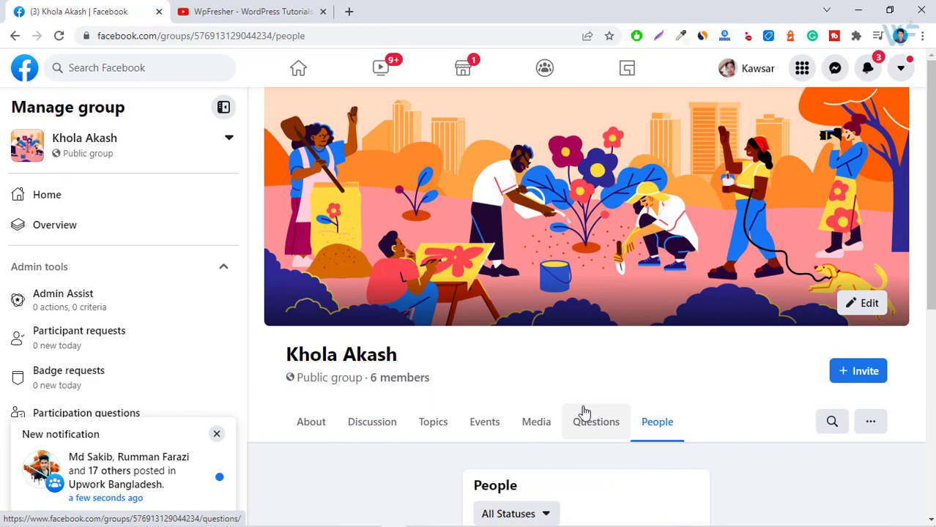
scroll(583, 412, "down", 3)
scroll(584, 412, "down", 2)
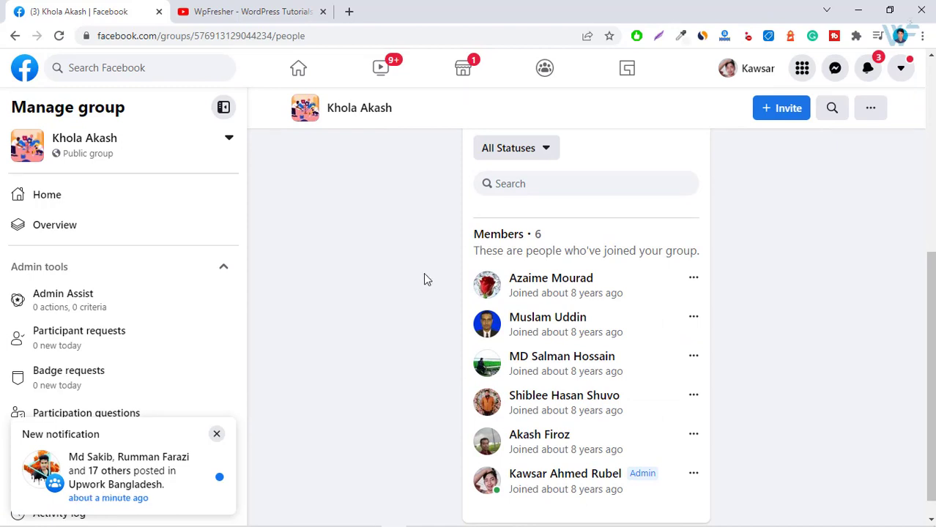
mouse_move(642, 473)
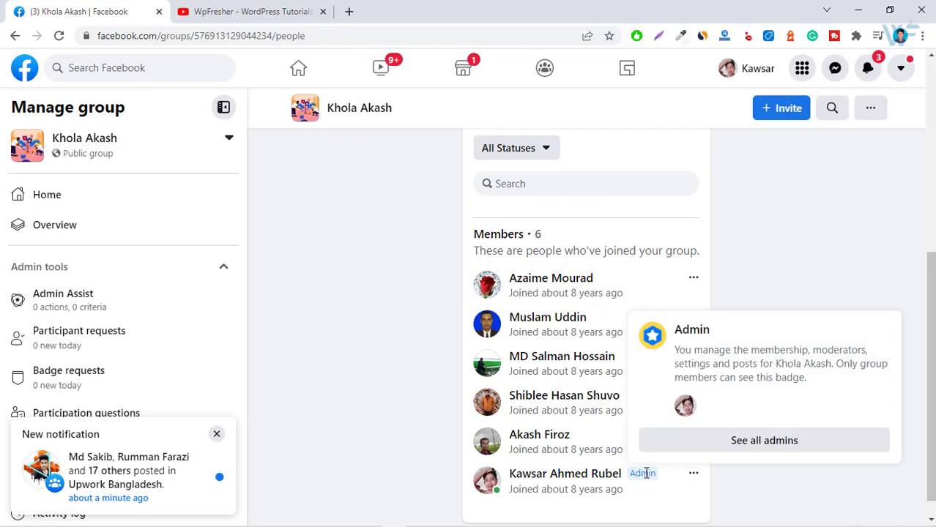
left_click(695, 279)
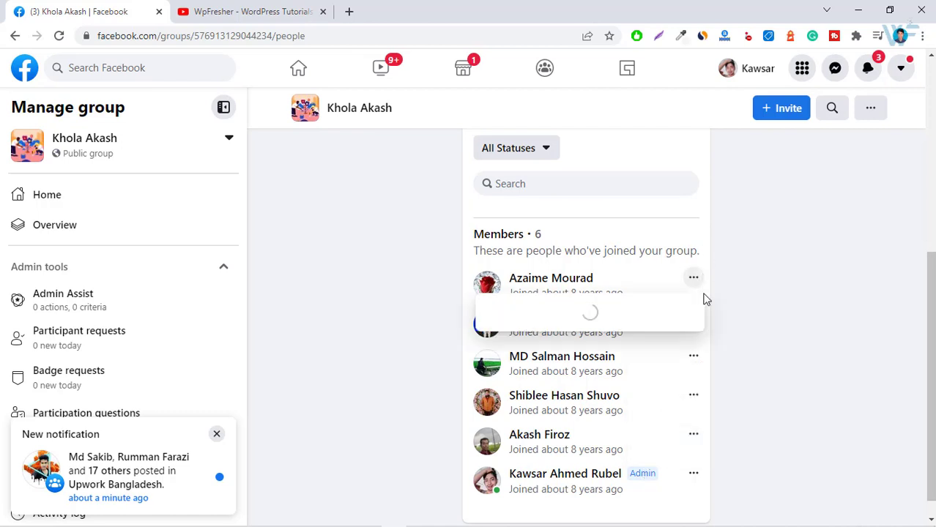
left_click(536, 428)
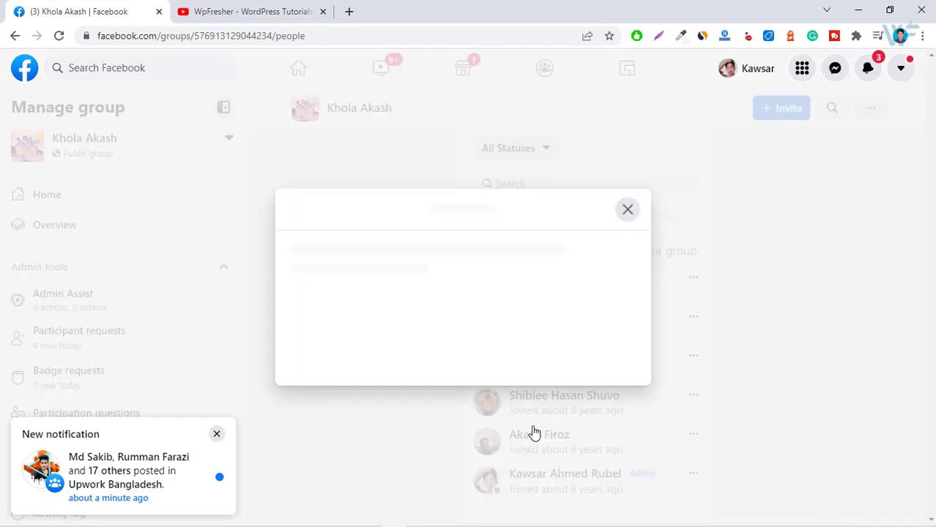
left_click(629, 310)
left_click(630, 359)
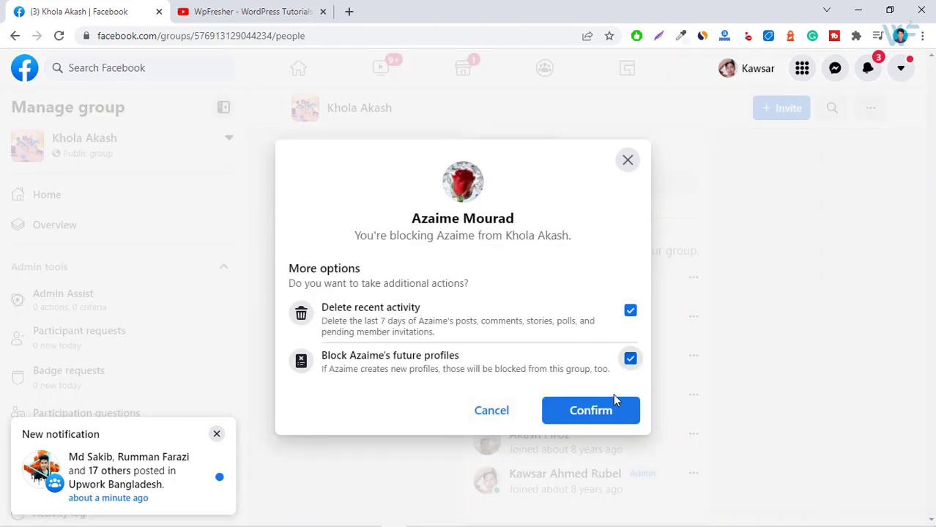
left_click(611, 407)
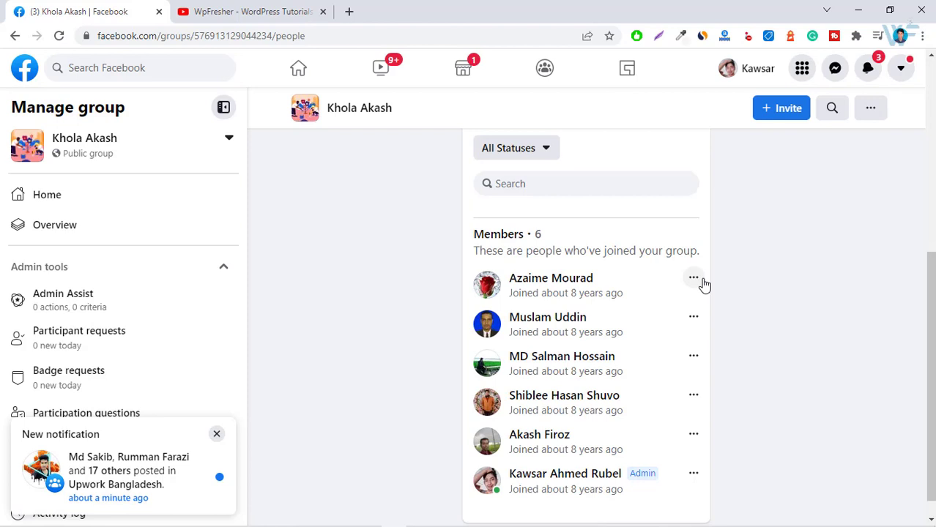
Step: Block the second member the same way, with recent activity deleted and future profiles blocked
left_click(694, 316)
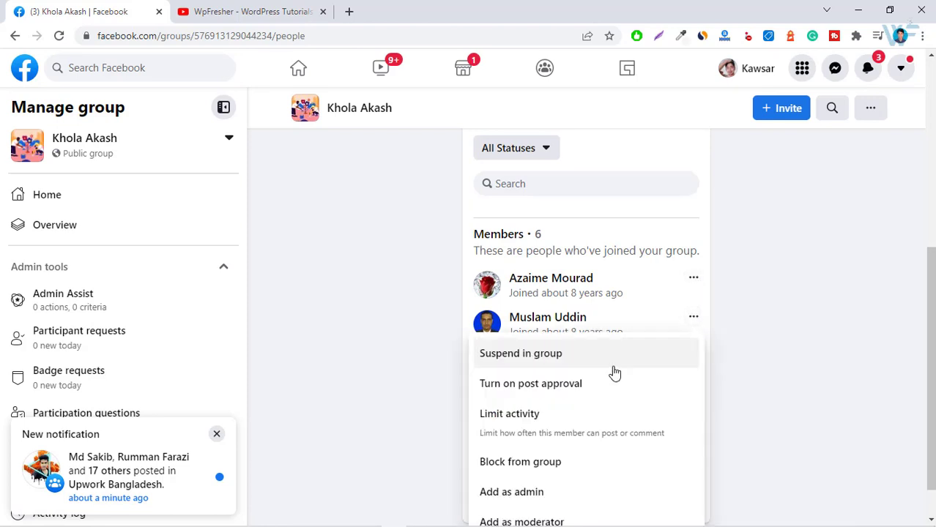
left_click(570, 461)
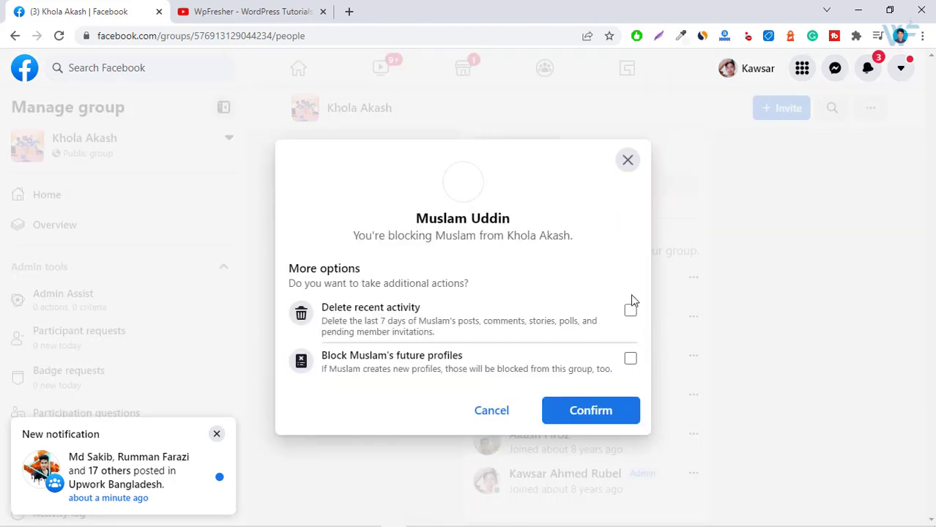
left_click(630, 310)
left_click(630, 358)
left_click(611, 412)
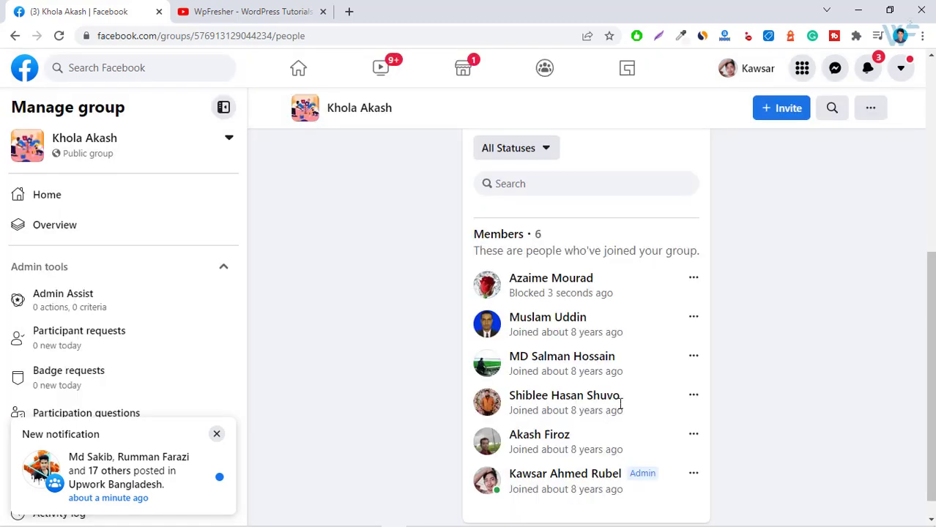
Step: Block the next member from the group, deleting recent activity and blocking future profiles
left_click(695, 356)
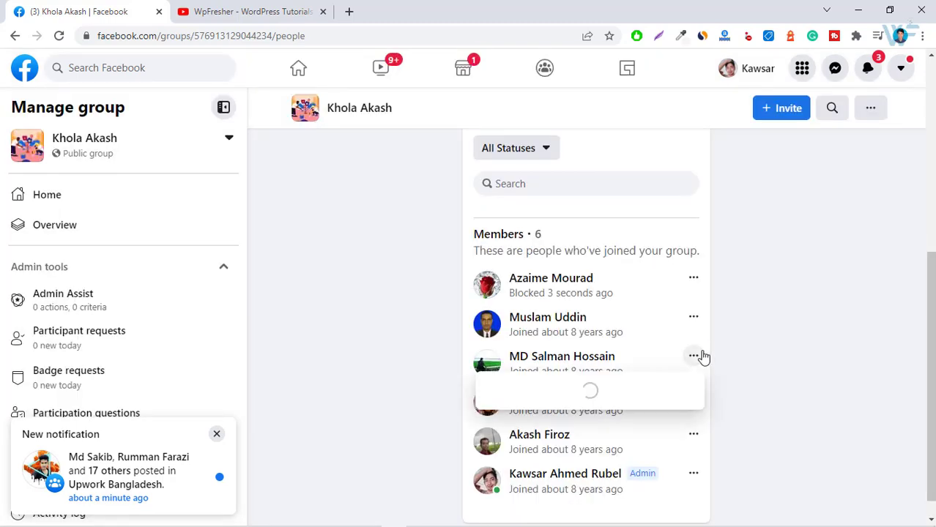
scroll(637, 403, "down", 1)
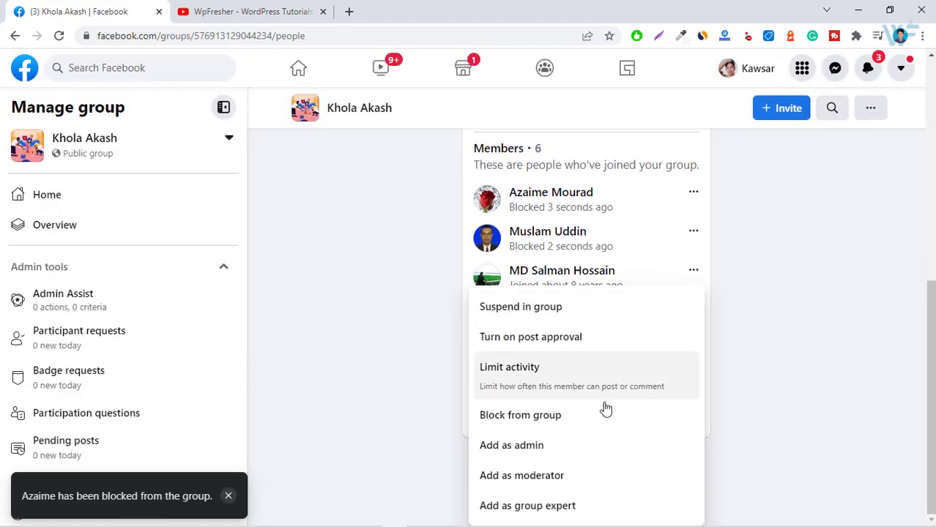
left_click(596, 414)
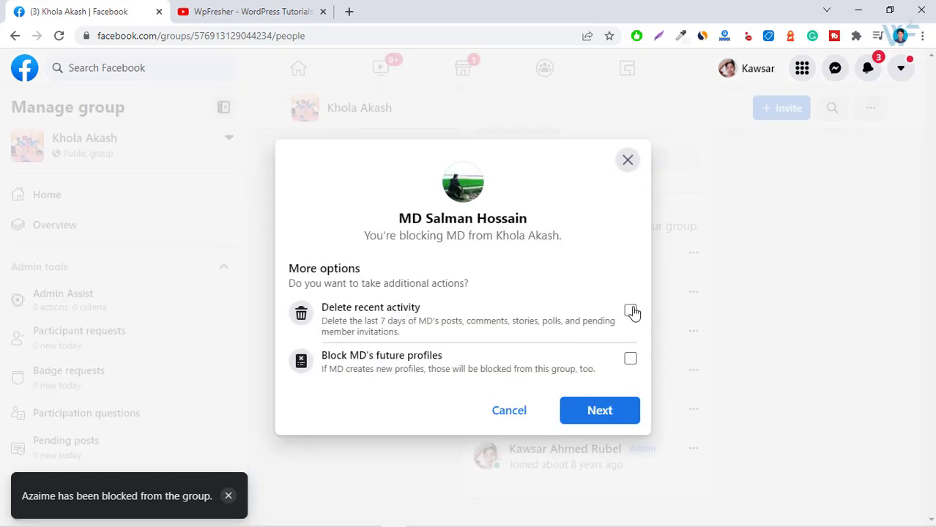
left_click(631, 313)
left_click(631, 359)
left_click(600, 411)
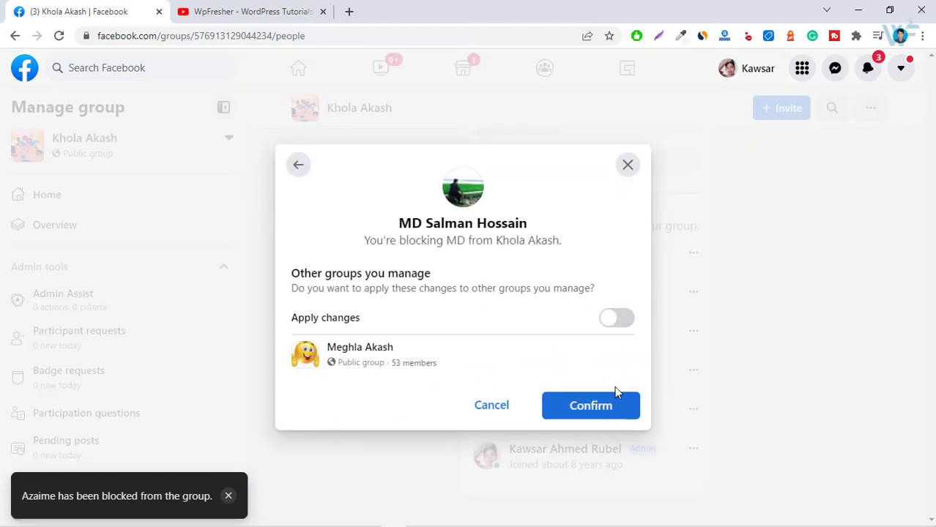
left_click(621, 318)
left_click(591, 405)
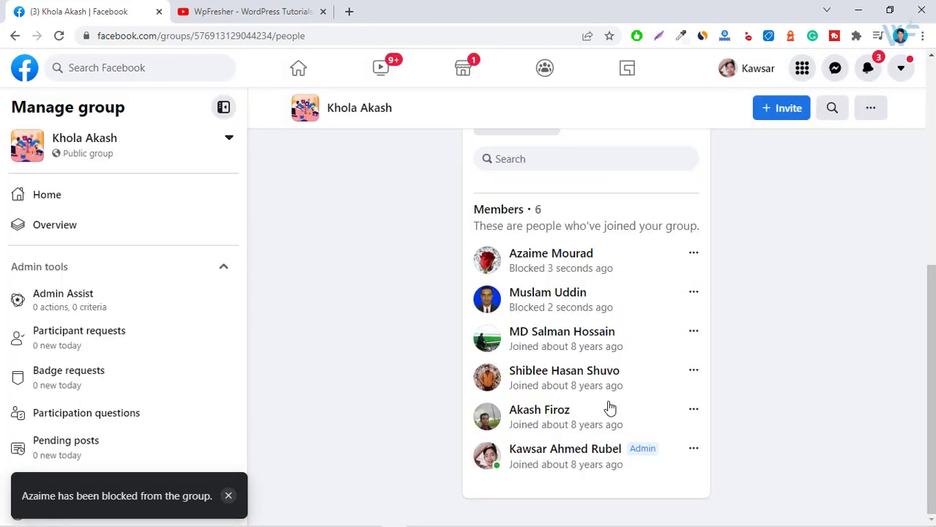
Step: Block another member from the group, also deleting their recent activity
left_click(694, 372)
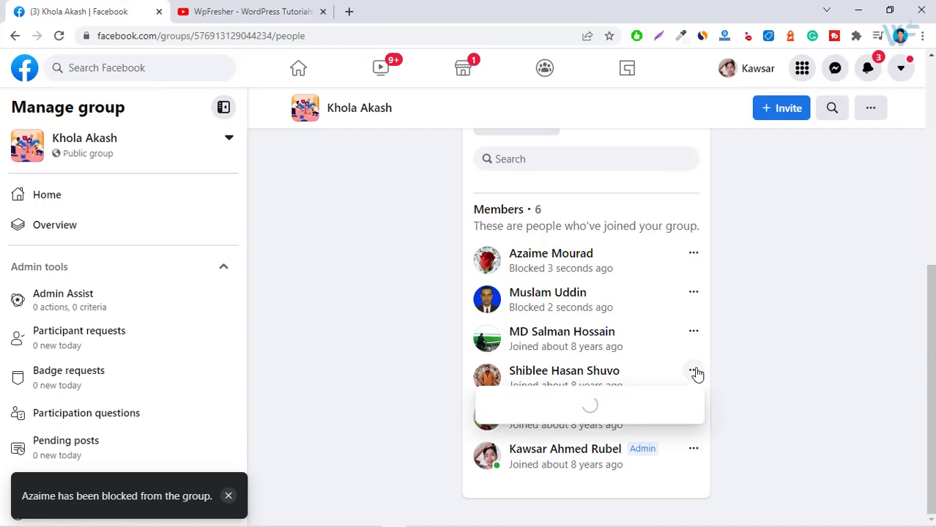
left_click(579, 515)
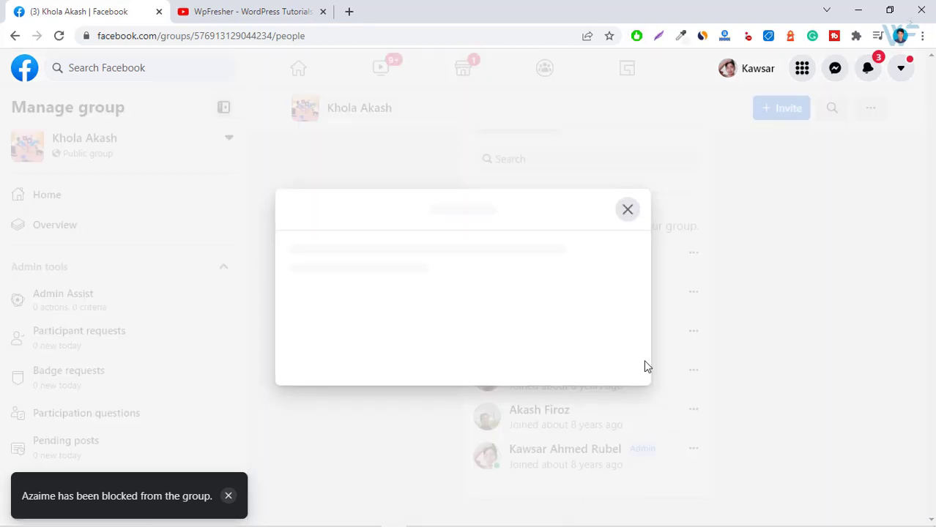
left_click(630, 304)
left_click(630, 355)
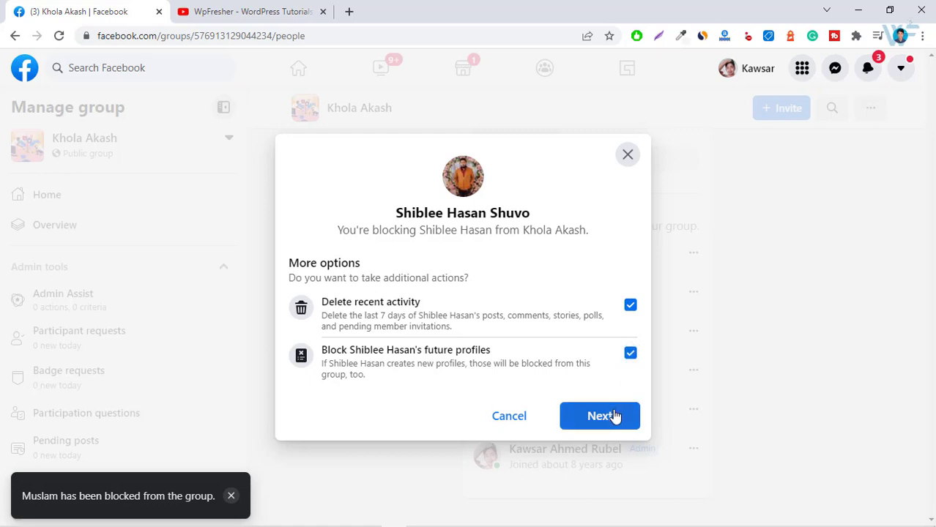
left_click(606, 416)
Step: Block the last remaining non-admin member, deleting recent activity and blocking future profiles
left_click(599, 426)
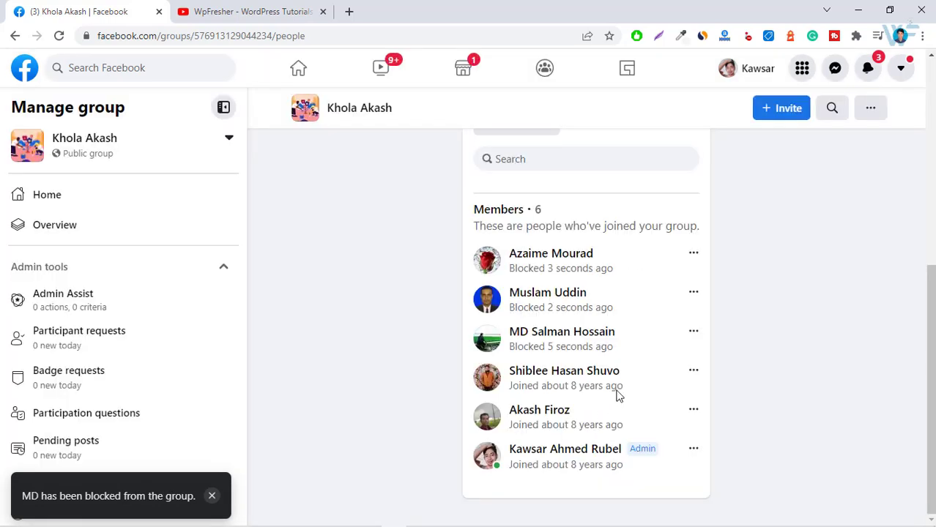
left_click(693, 410)
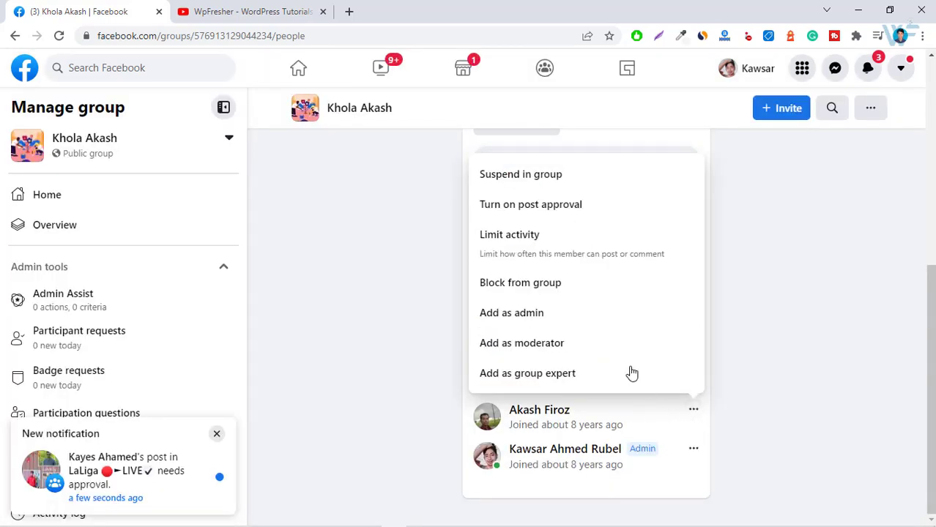
left_click(592, 294)
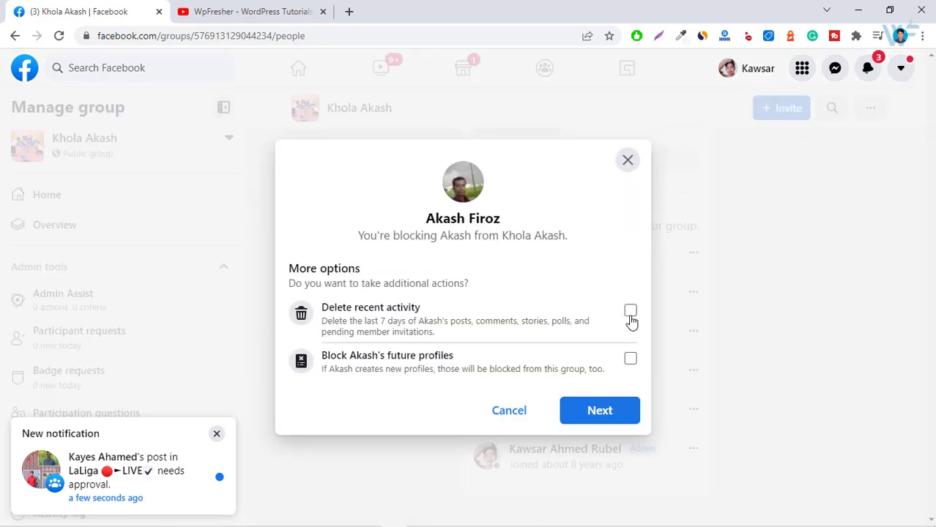
left_click(630, 312)
left_click(629, 358)
left_click(599, 412)
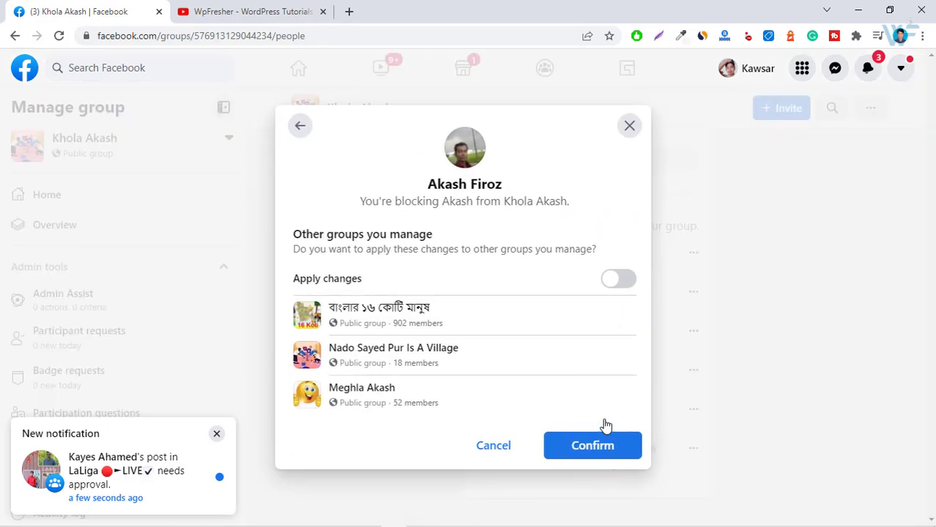
left_click(595, 446)
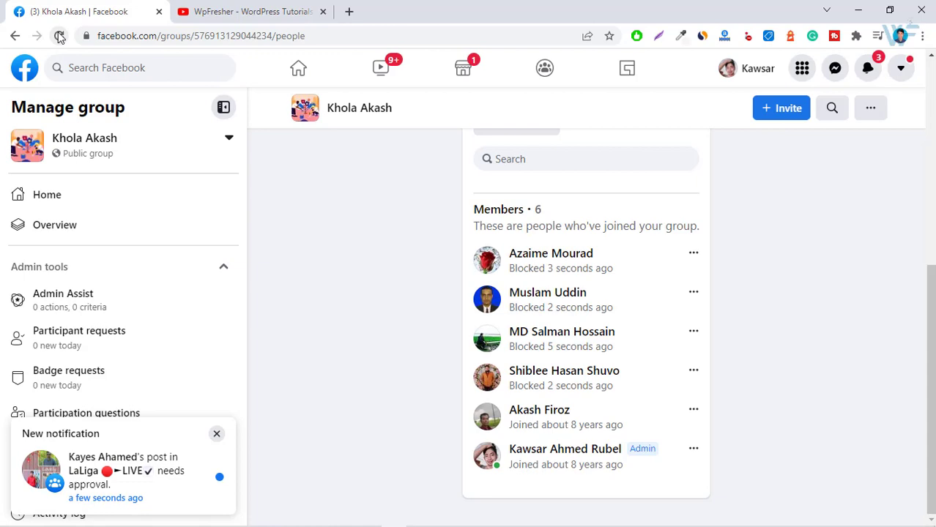
Step: Reload the group page so the People list shows only the admin
left_click(59, 35)
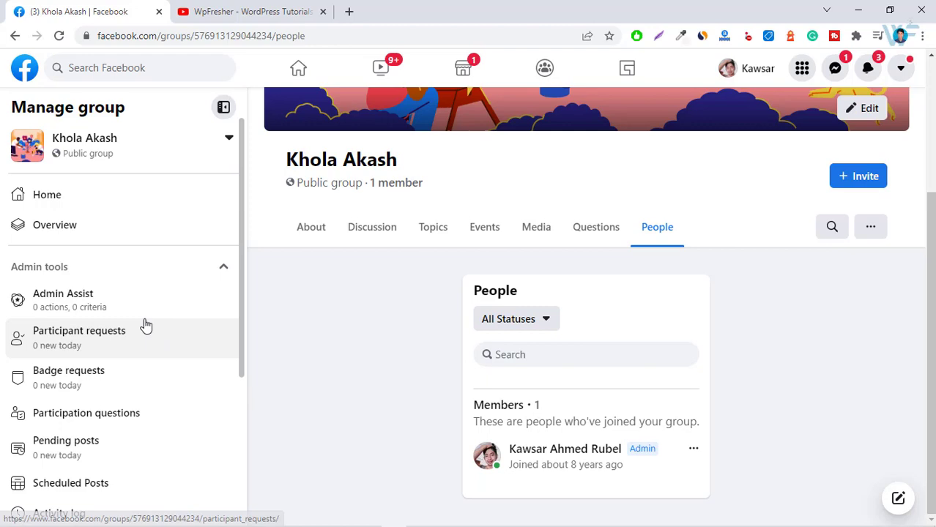
scroll(113, 366, "down", 3)
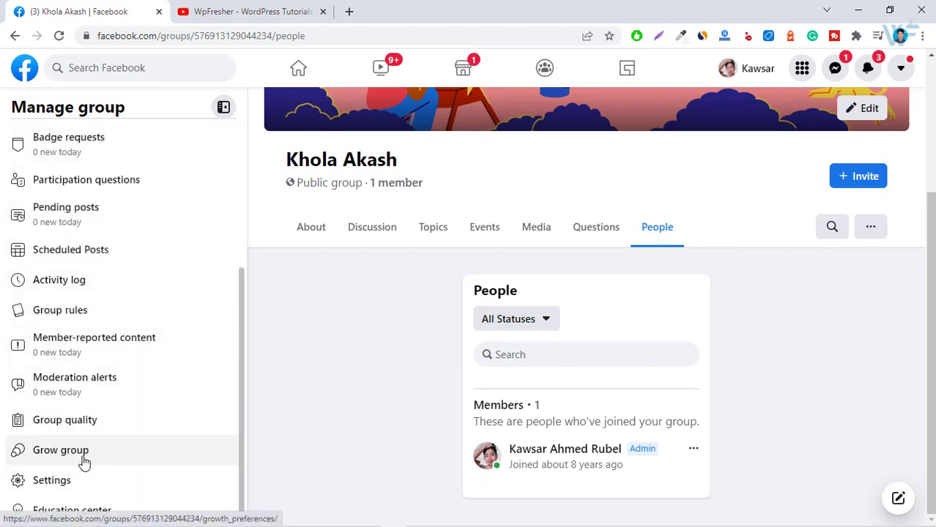
Step: Turn off 'Allow Facebook to suggest this group', giving 'I'm not sure' as the reason
left_click(82, 461)
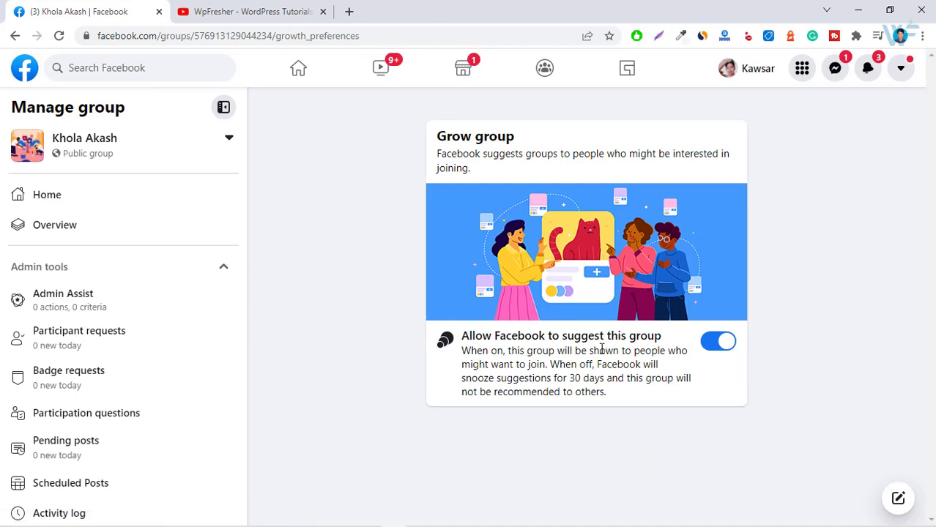
left_click(711, 350)
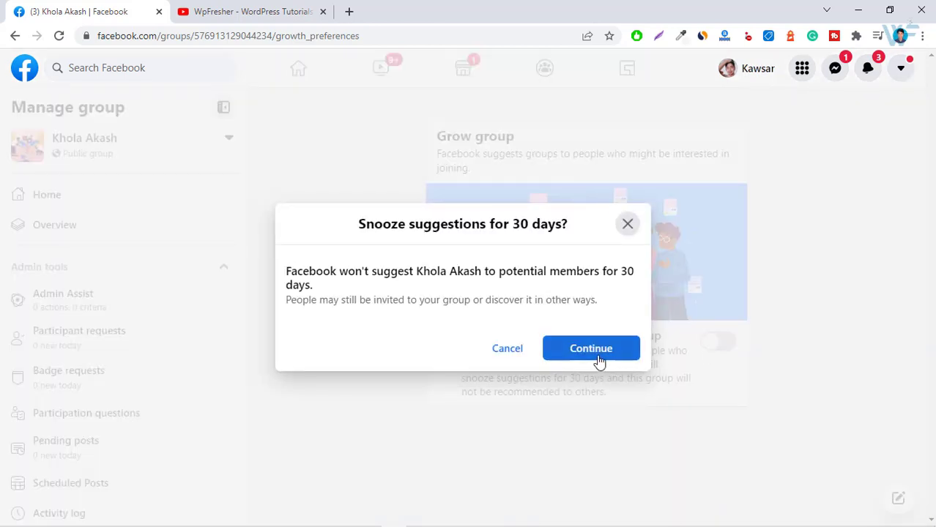
left_click(604, 352)
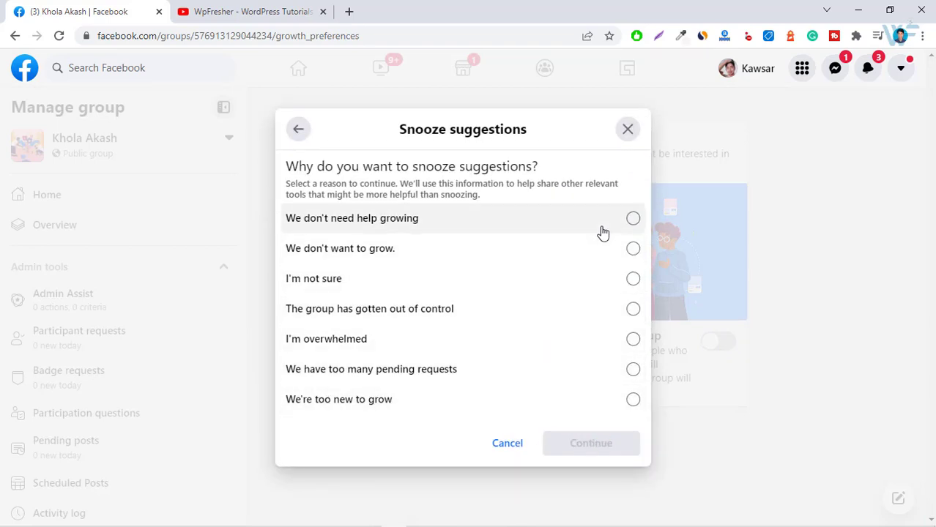
left_click(632, 278)
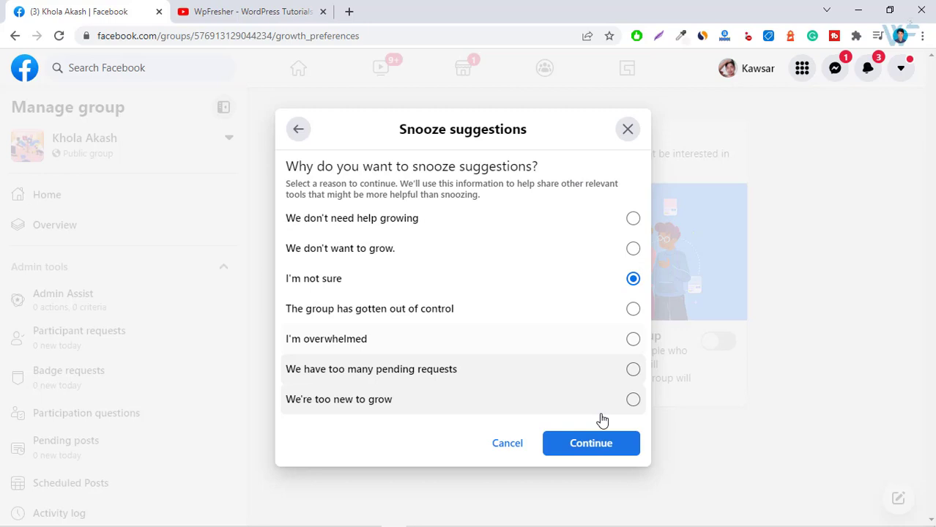
left_click(602, 450)
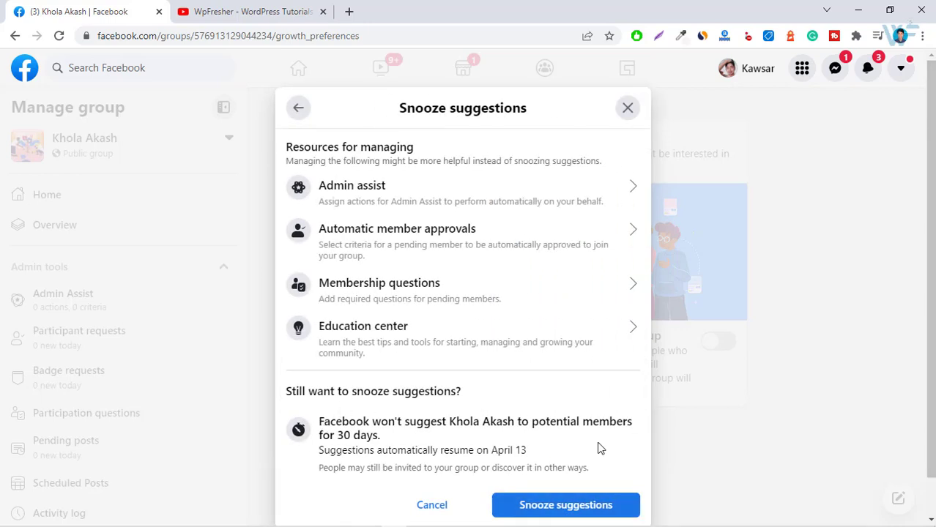
left_click(575, 514)
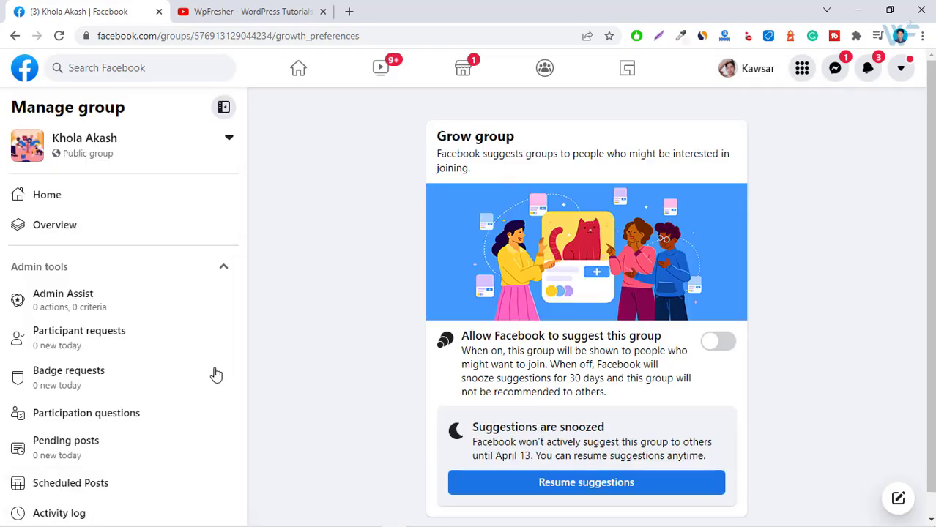
scroll(213, 375, "down", 3)
scroll(147, 410, "down", 1)
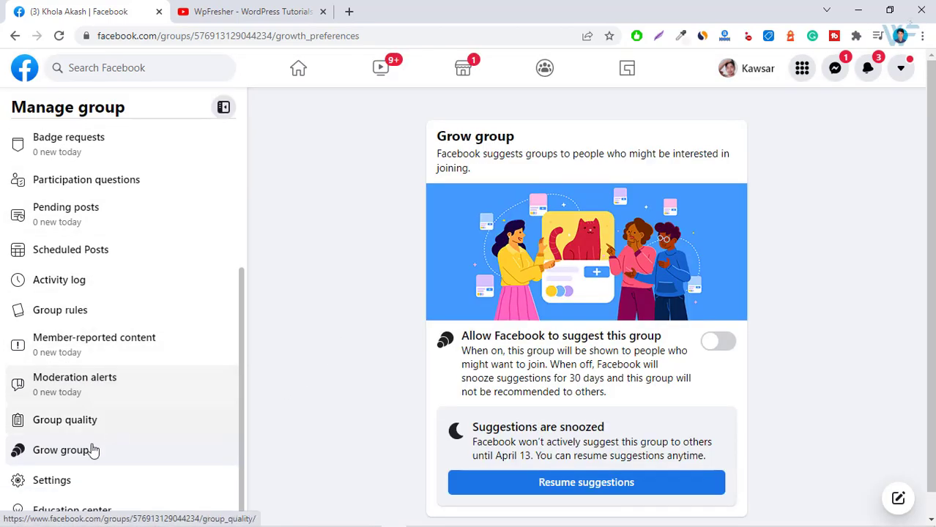
left_click(73, 483)
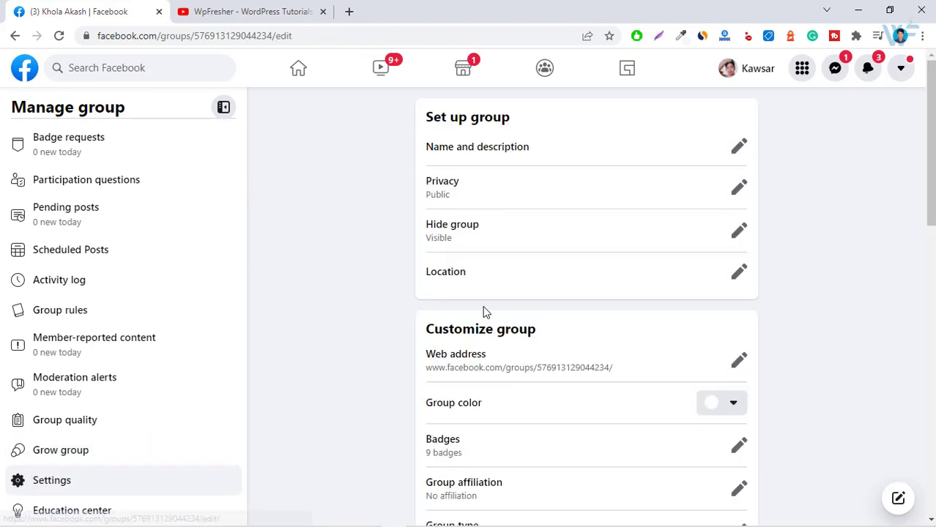
left_click(740, 191)
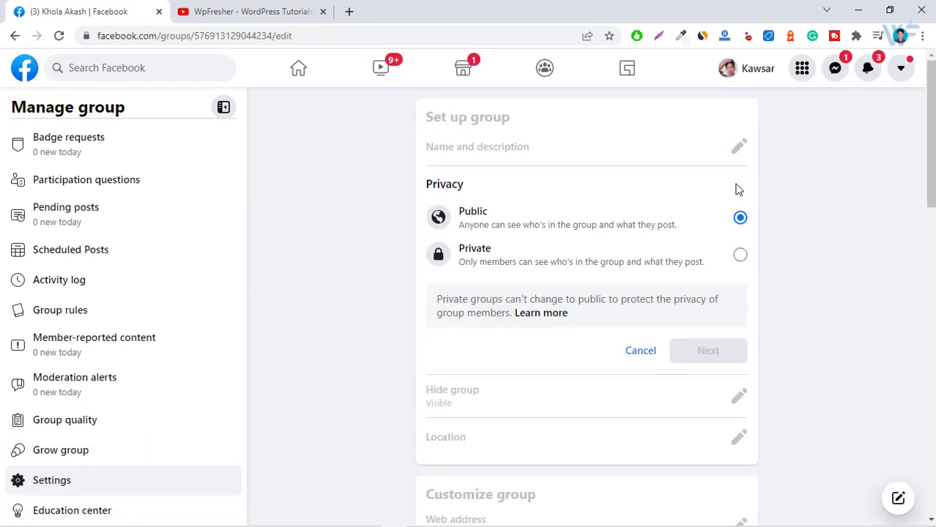
left_click(729, 258)
left_click(699, 356)
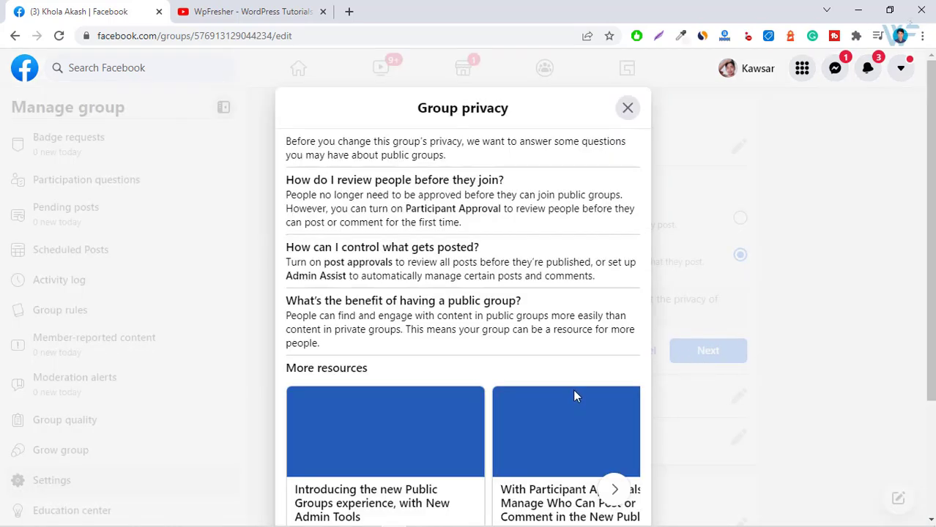
scroll(575, 396, "down", 3)
left_click(610, 473)
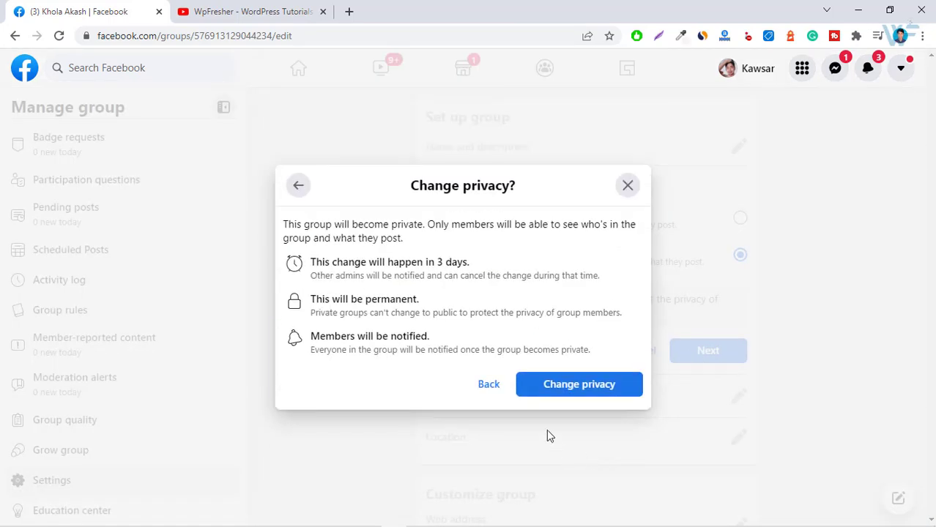
left_click(591, 394)
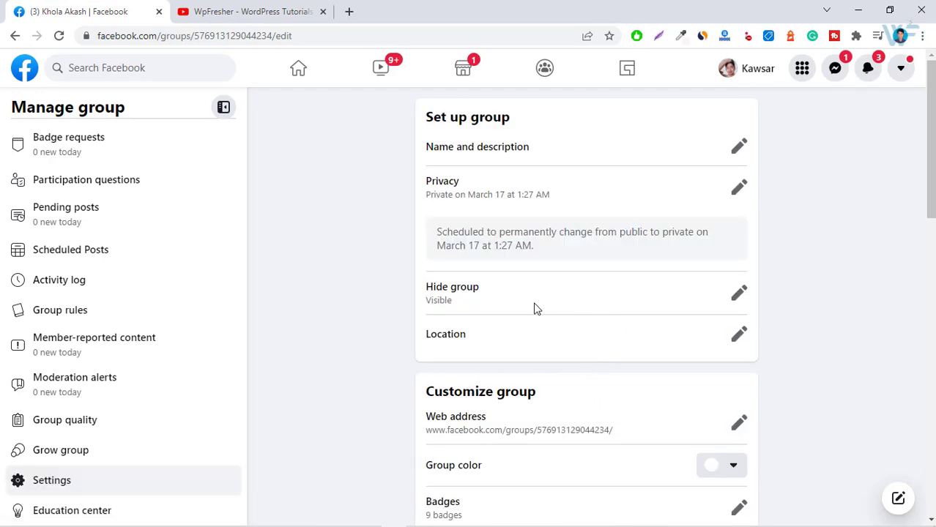
Step: Review the group's visibility options and close them without changes
left_click(739, 294)
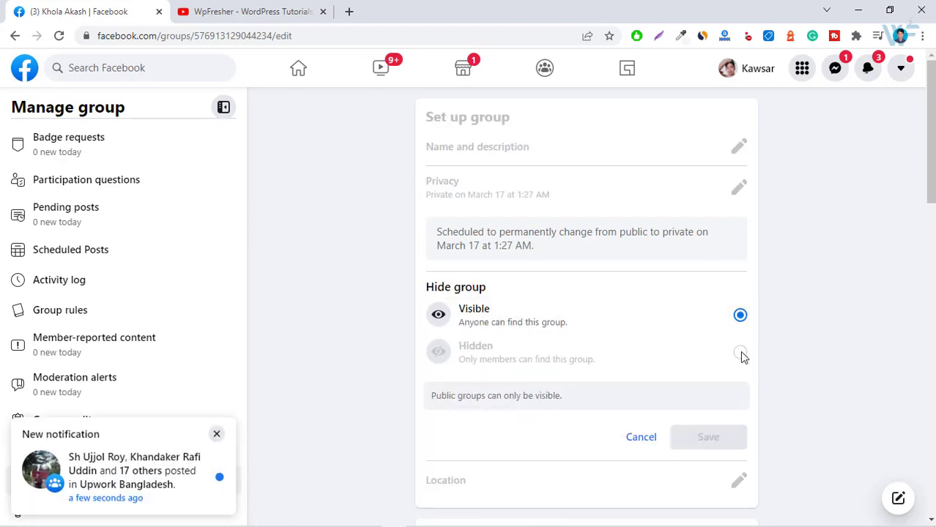
scroll(710, 364, "down", 3)
scroll(646, 344, "up", 3)
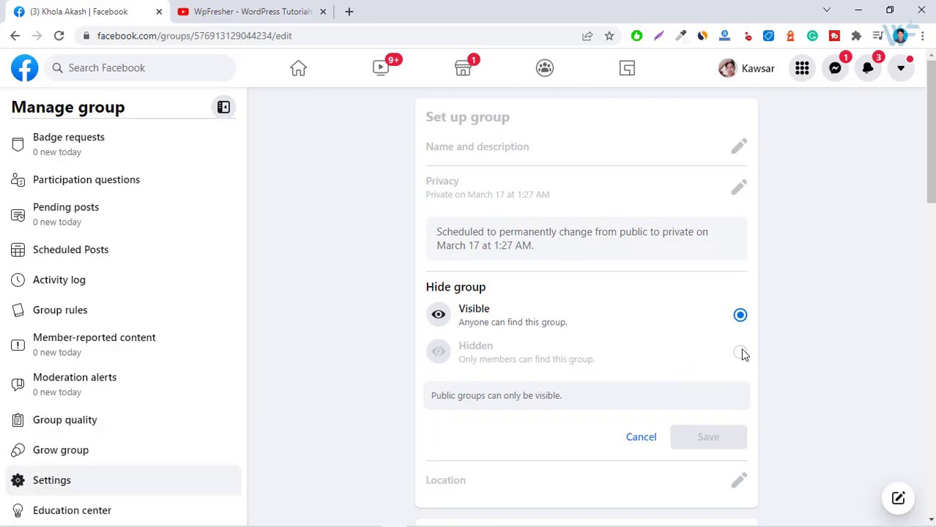
left_click(644, 438)
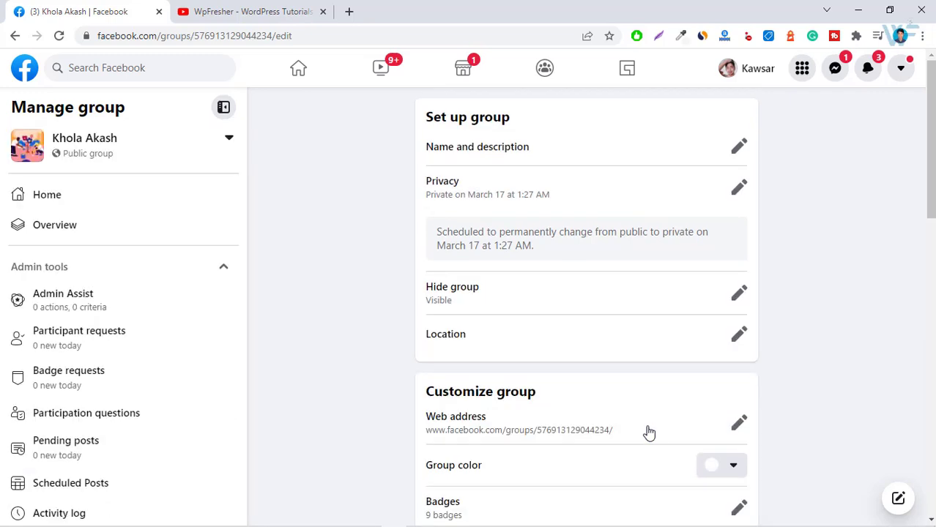
Step: Leave Khola Akash from the admin's membership menu and confirm deleting the group
left_click(91, 204)
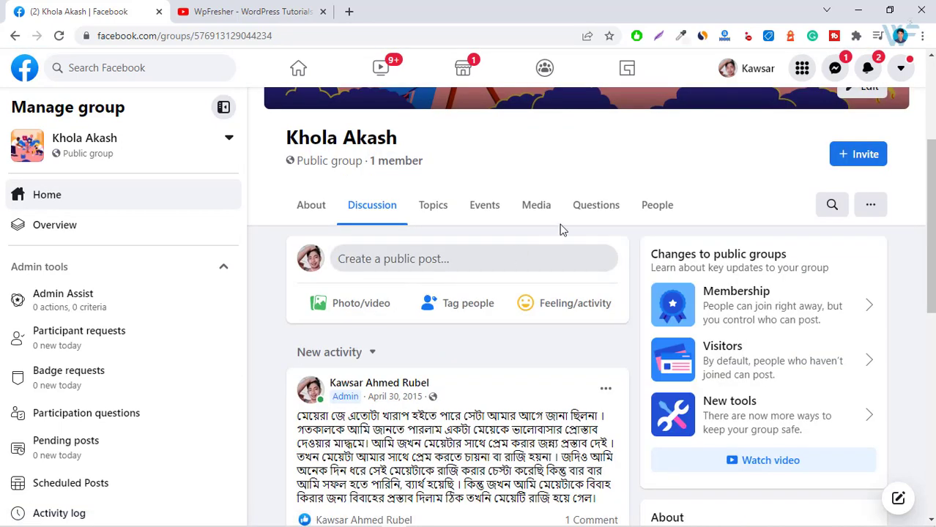
left_click(666, 218)
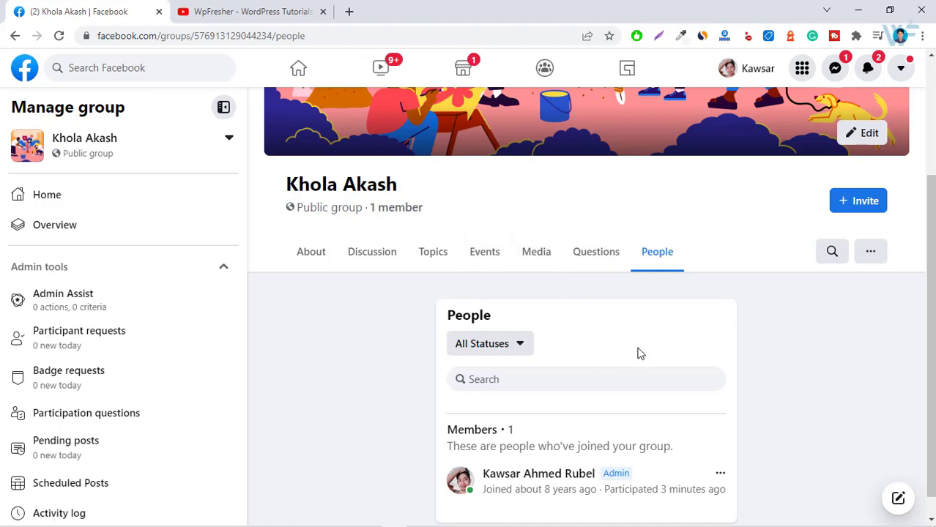
scroll(646, 366, "down", 1)
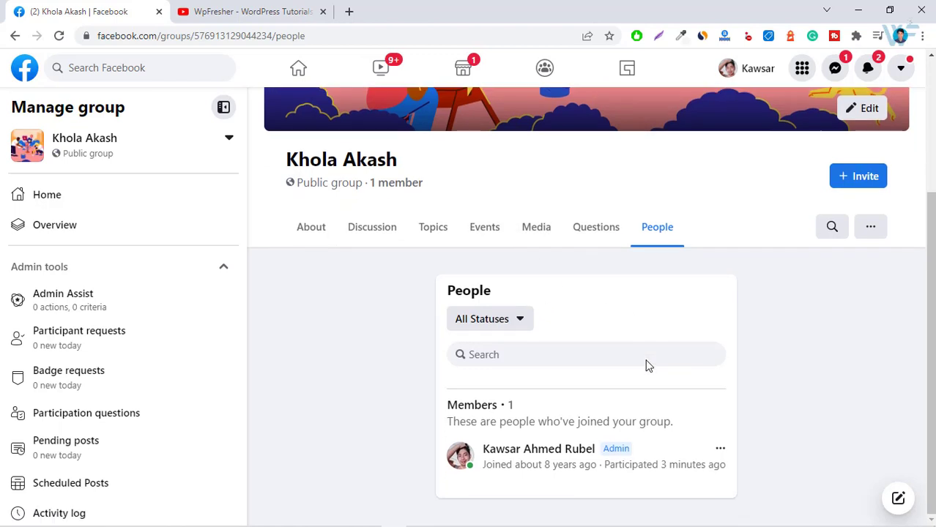
left_click(719, 449)
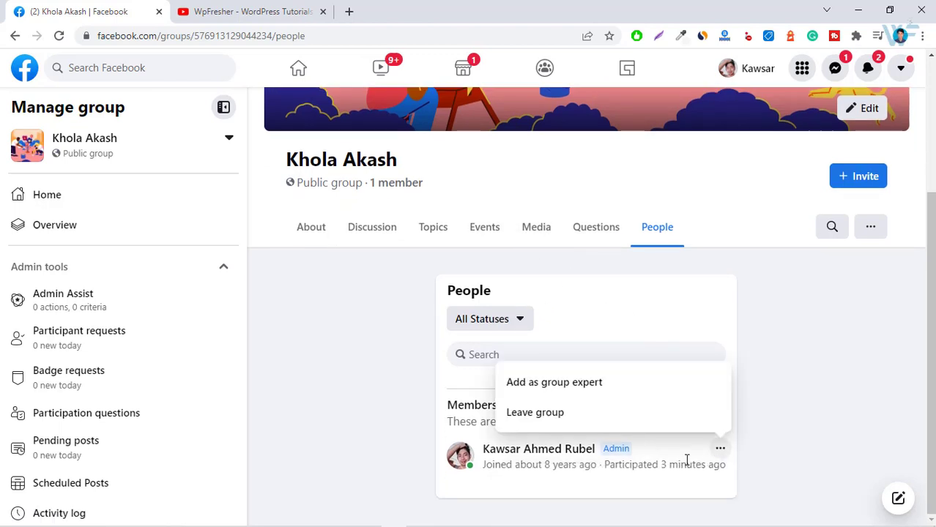
left_click(531, 421)
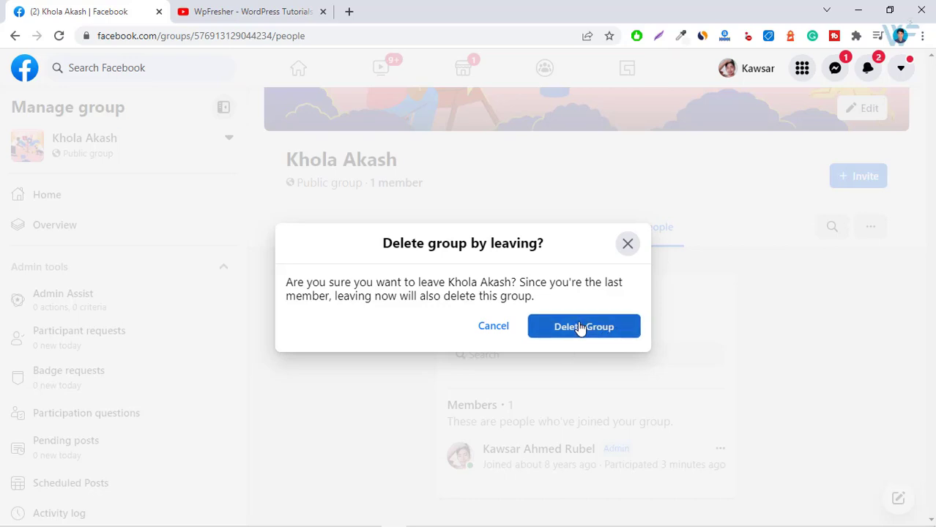
left_click(580, 327)
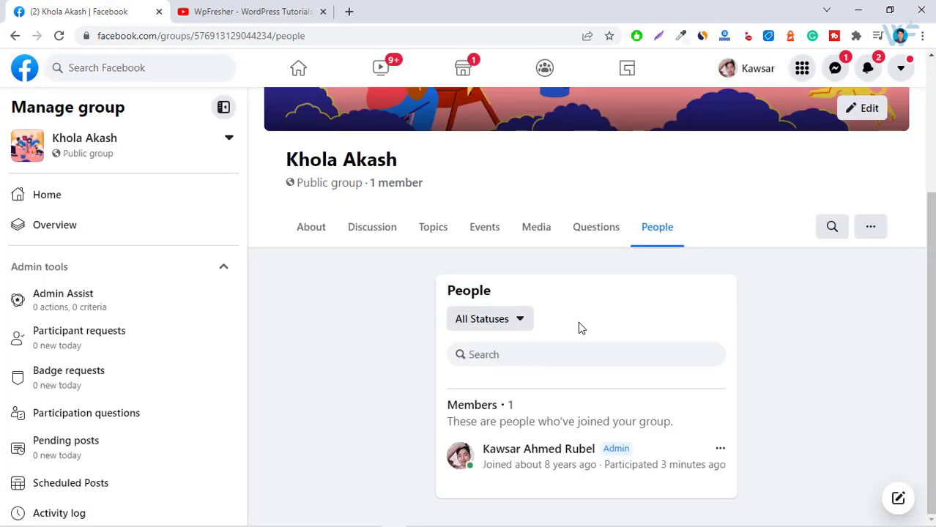